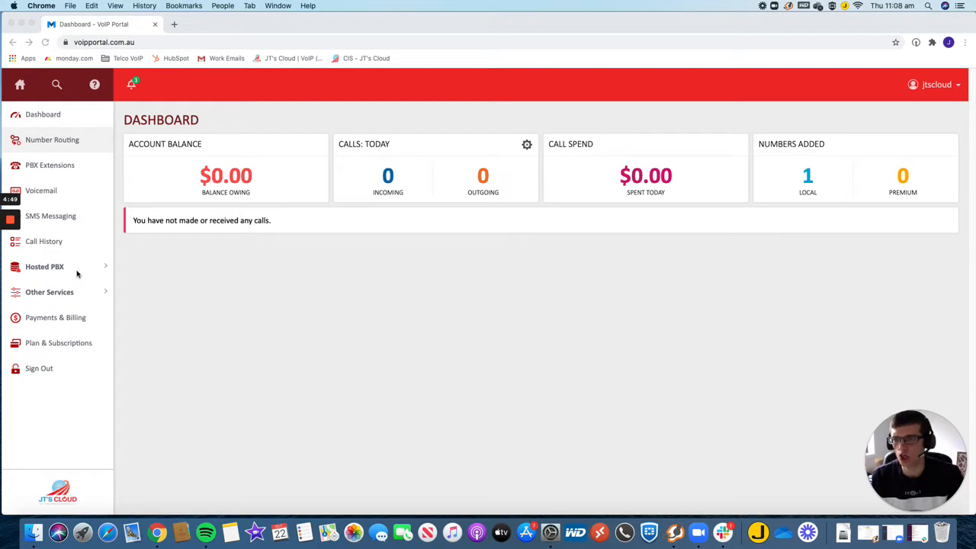
Step: Open the Time Switches page of the Hosted PBX
{"action": "left_click", "coordinate": [91, 271]}
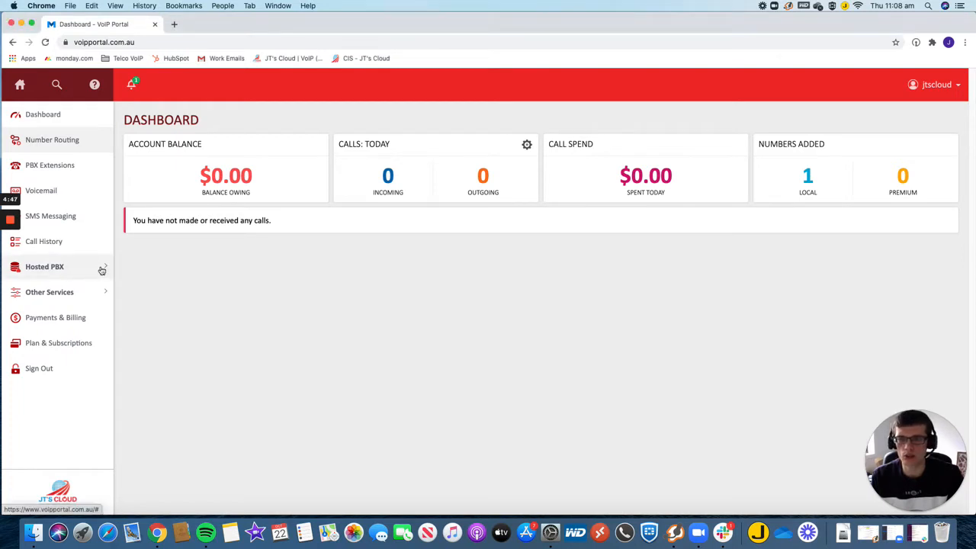
{"action": "left_click", "coordinate": [100, 269]}
{"action": "scroll", "coordinate": [84, 390], "scroll_direction": "down", "scroll_amount": 2}
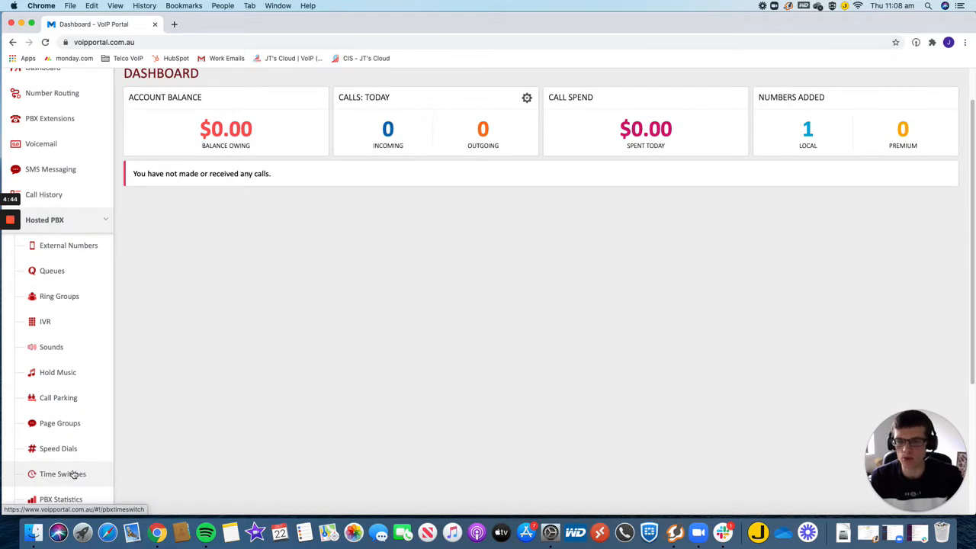
{"action": "left_click", "coordinate": [72, 475]}
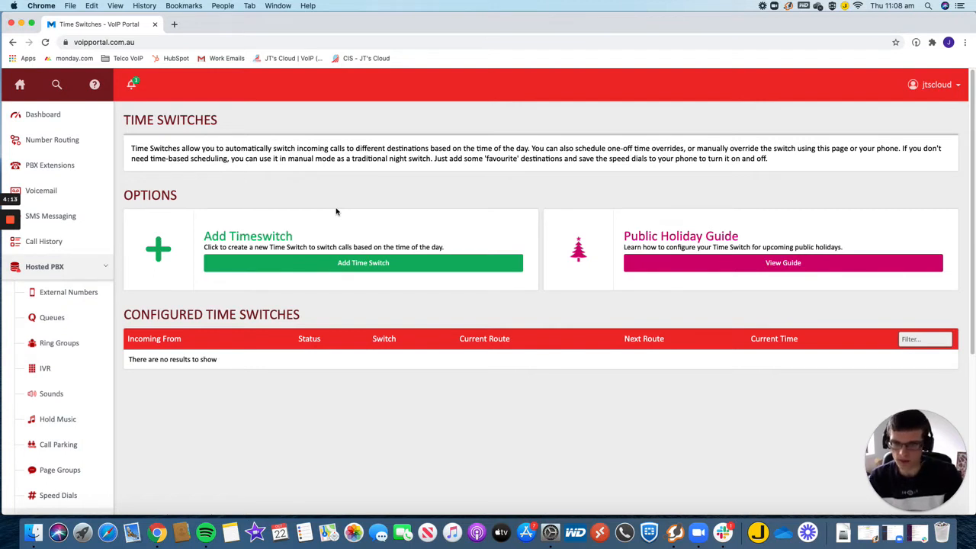
Step: Start a new time switch named Business Hours with the timezone set to Australia/Canberra
{"action": "left_click", "coordinate": [358, 267]}
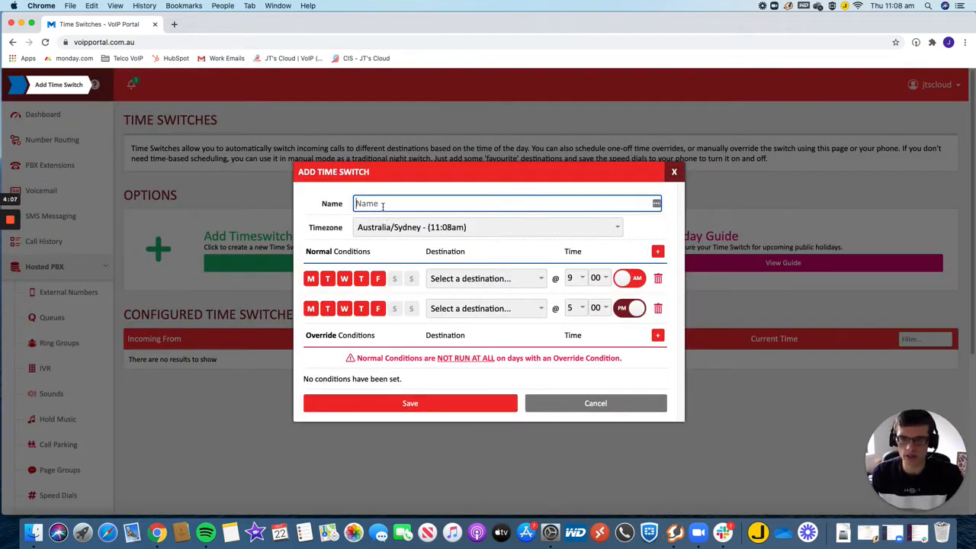
{"action": "type", "text": "Busin"}
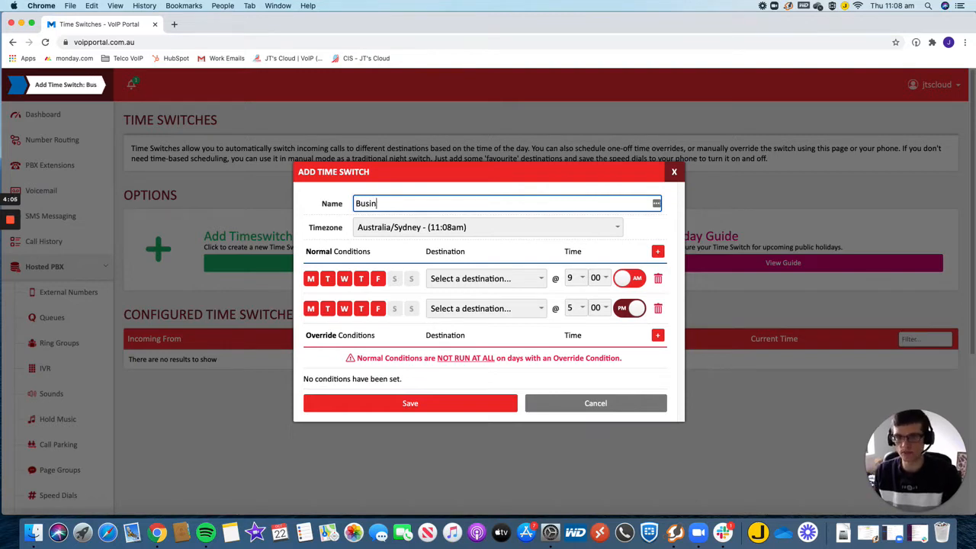
{"action": "type", "text": "ess Hours"}
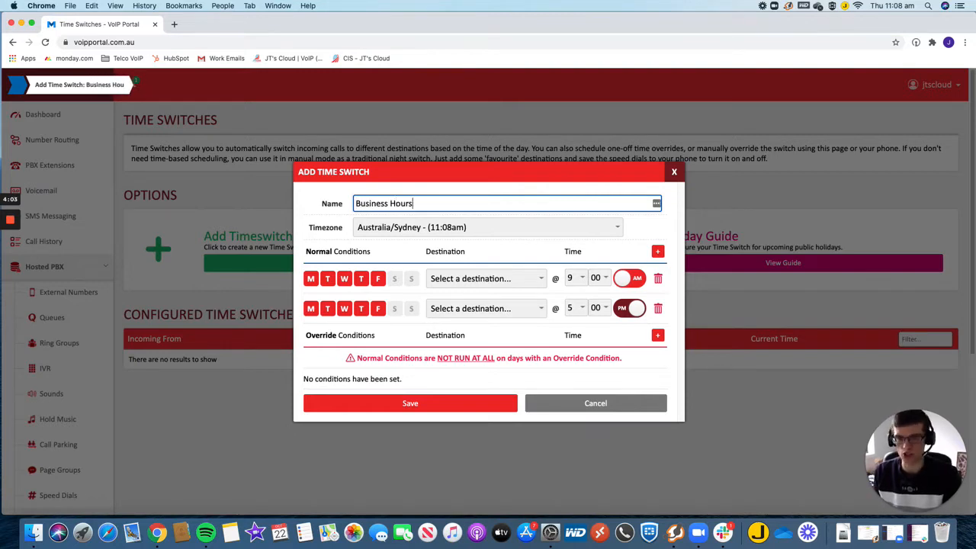
{"action": "left_click", "coordinate": [399, 230]}
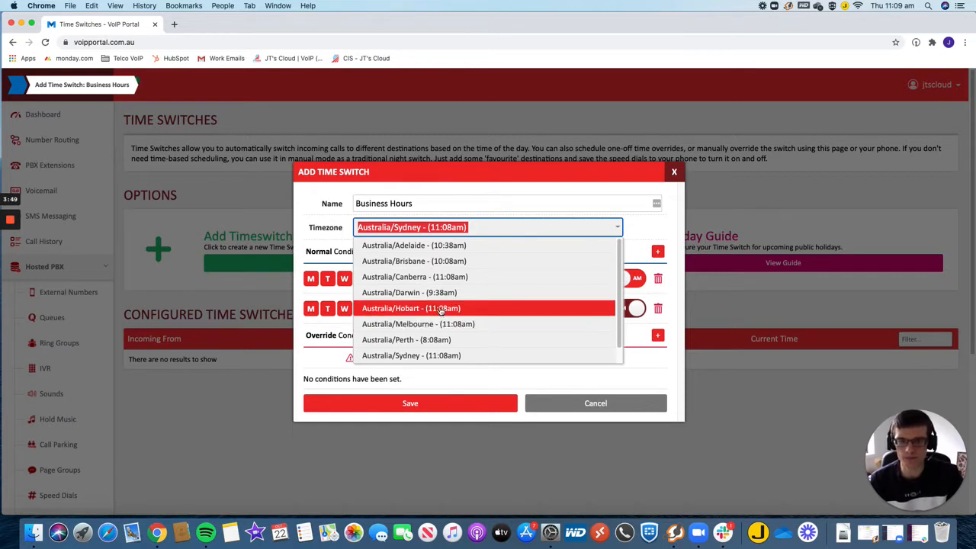
{"action": "left_click", "coordinate": [442, 276]}
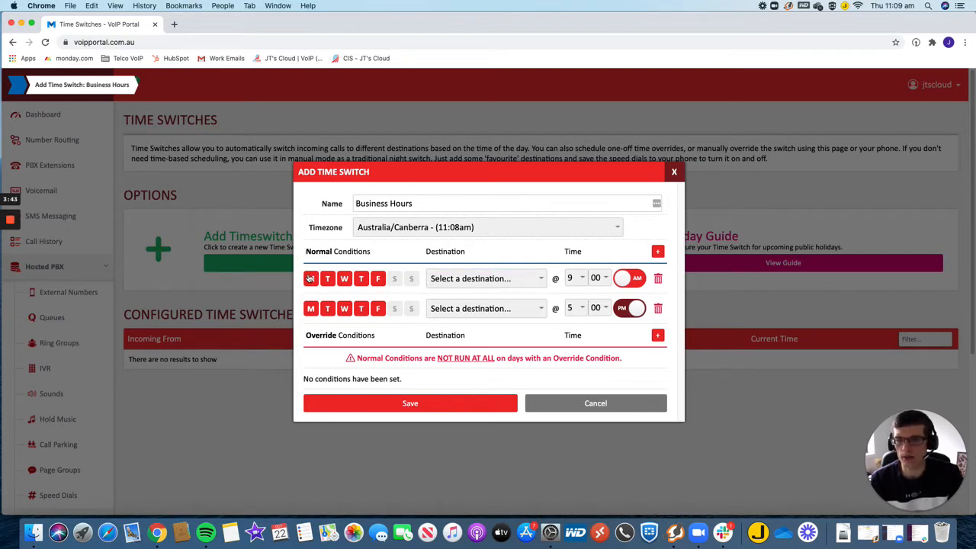
Step: Route the Monday-to-Friday 9:00 AM condition to the Test queue, leaving Saturday and Sunday out
{"action": "left_click", "coordinate": [395, 278]}
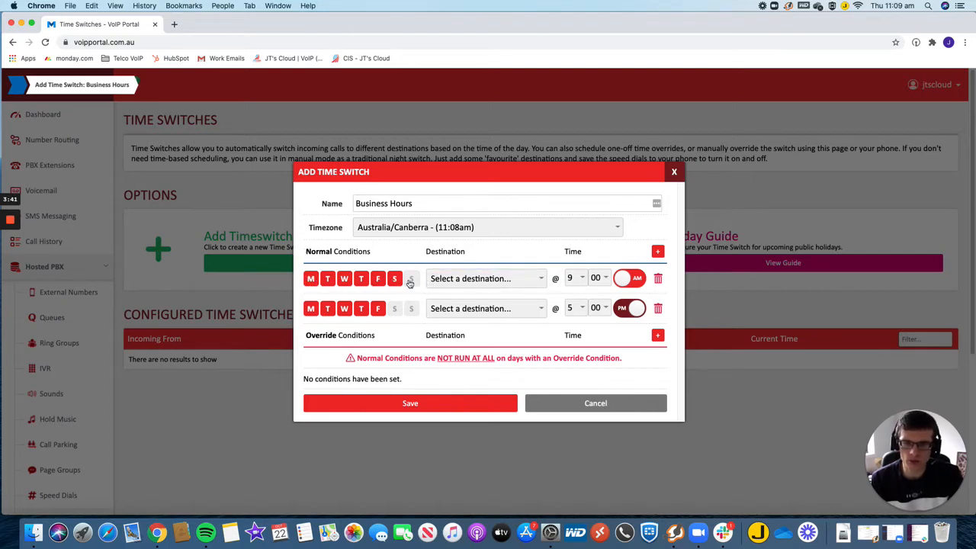
{"action": "left_click", "coordinate": [395, 279]}
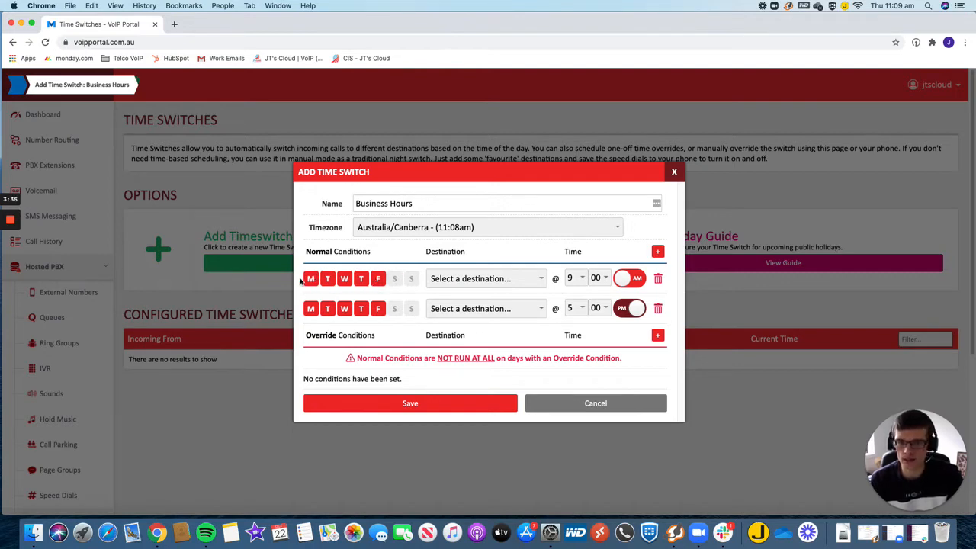
{"action": "left_click", "coordinate": [486, 280]}
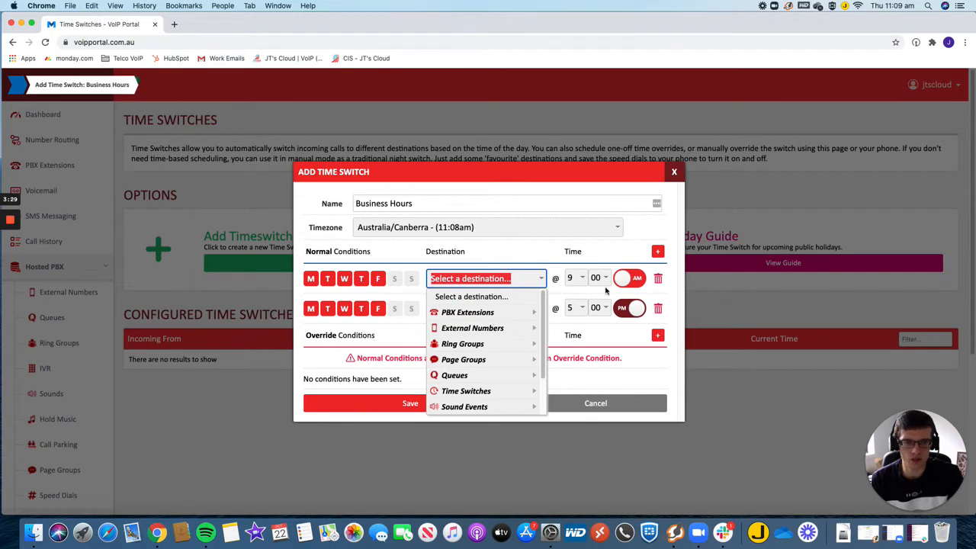
{"action": "left_click", "coordinate": [472, 376]}
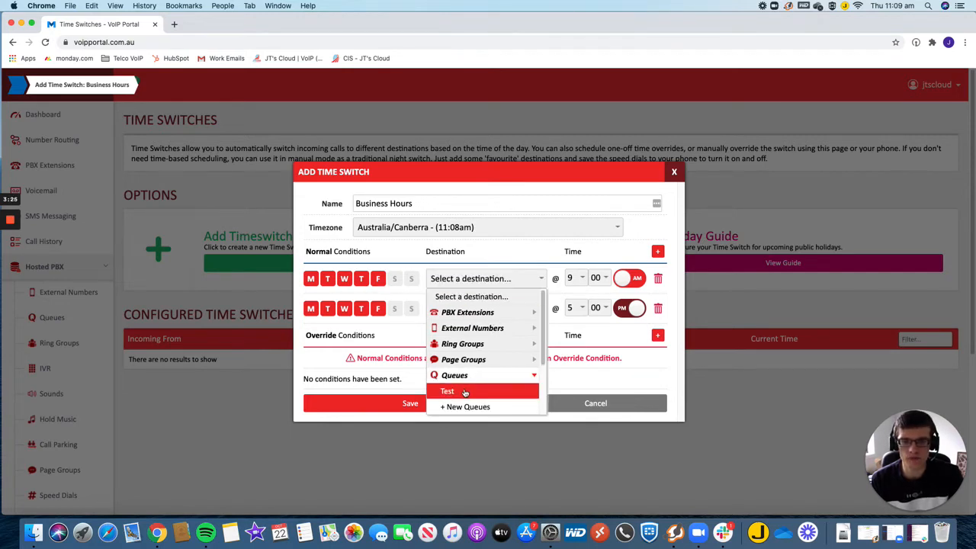
{"action": "left_click", "coordinate": [464, 392]}
Step: Look through the other destination types for the 9:00 AM condition, including PBX extensions and external numbers, and keep the Test queue
{"action": "left_click", "coordinate": [500, 279]}
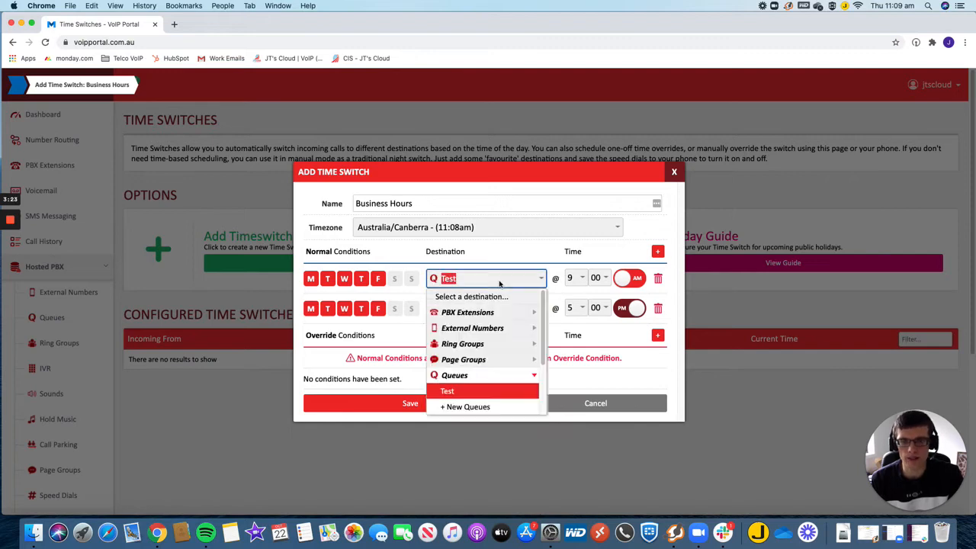
{"action": "left_click", "coordinate": [477, 315]}
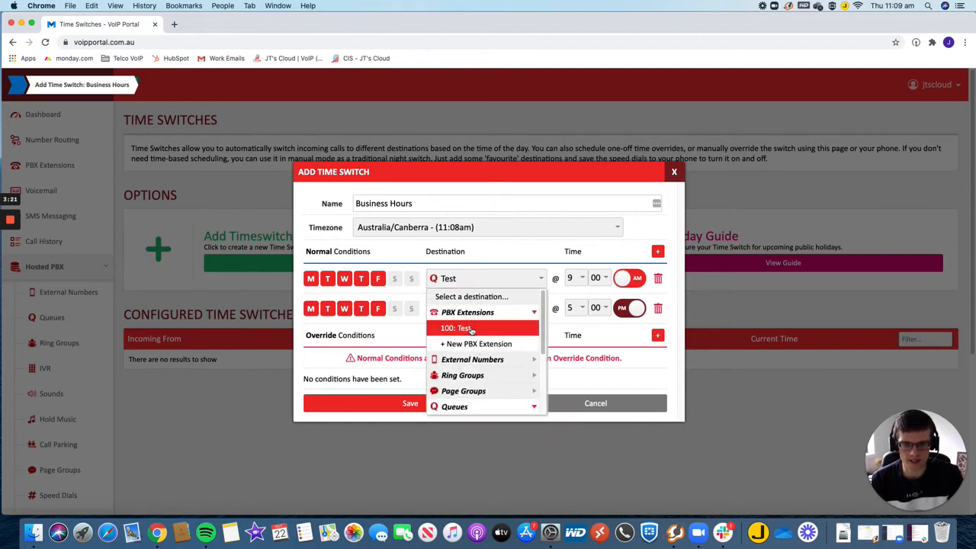
{"action": "left_click", "coordinate": [470, 313]}
{"action": "left_click", "coordinate": [475, 328]}
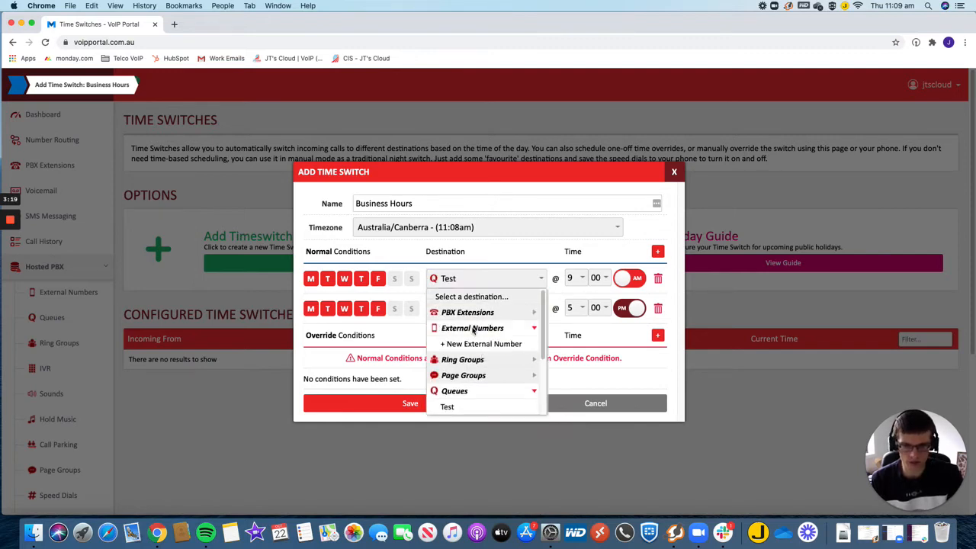
{"action": "left_click", "coordinate": [473, 328]}
{"action": "scroll", "coordinate": [478, 366], "scroll_direction": "down", "scroll_amount": 3}
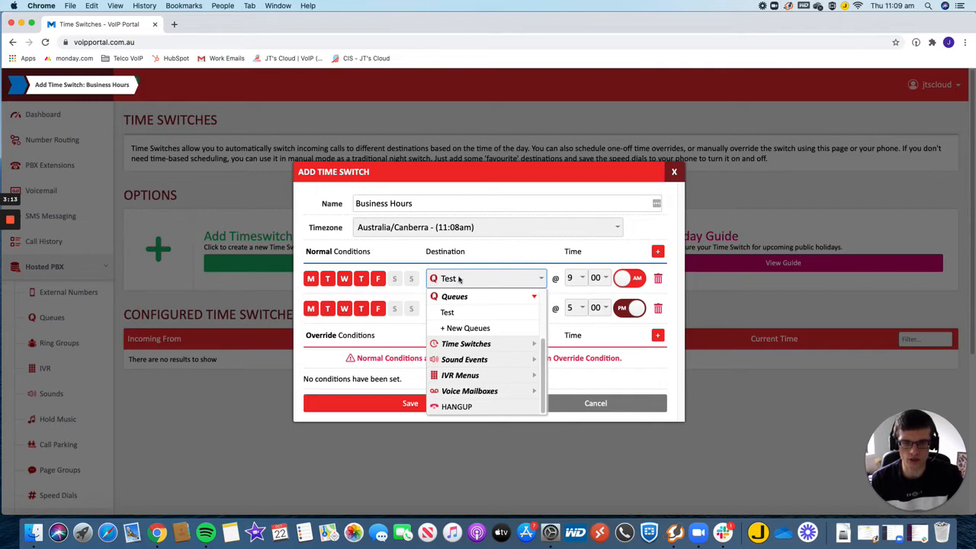
{"action": "left_click", "coordinate": [457, 312]}
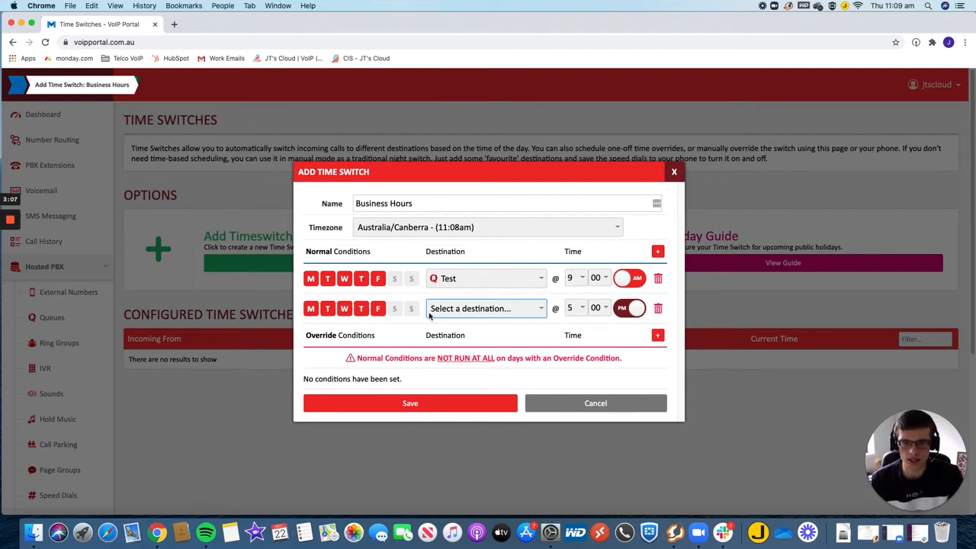
Step: Route the weekday 5:00 PM condition to the After Hours VM voice mailbox and save the time switch
{"action": "left_click", "coordinate": [476, 311]}
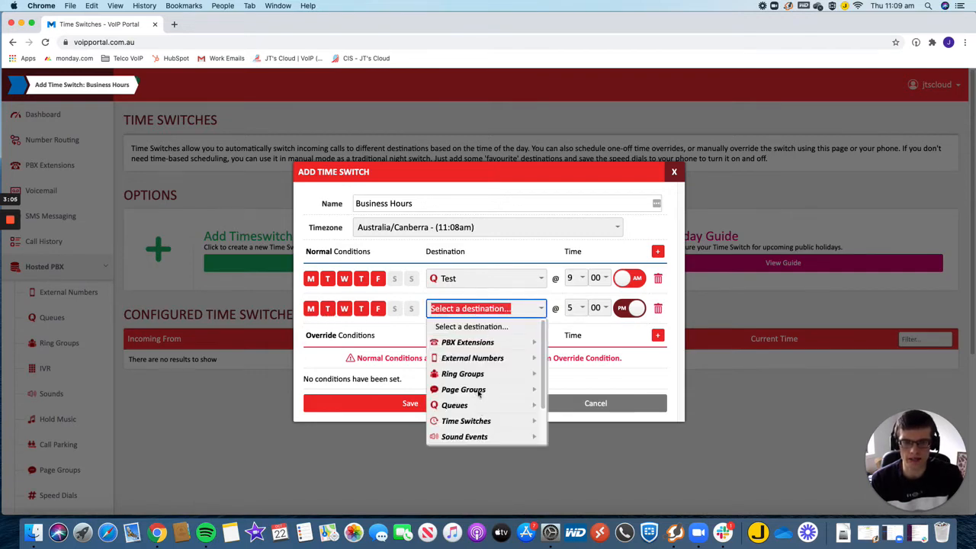
{"action": "scroll", "coordinate": [483, 381], "scroll_direction": "down", "scroll_amount": 3}
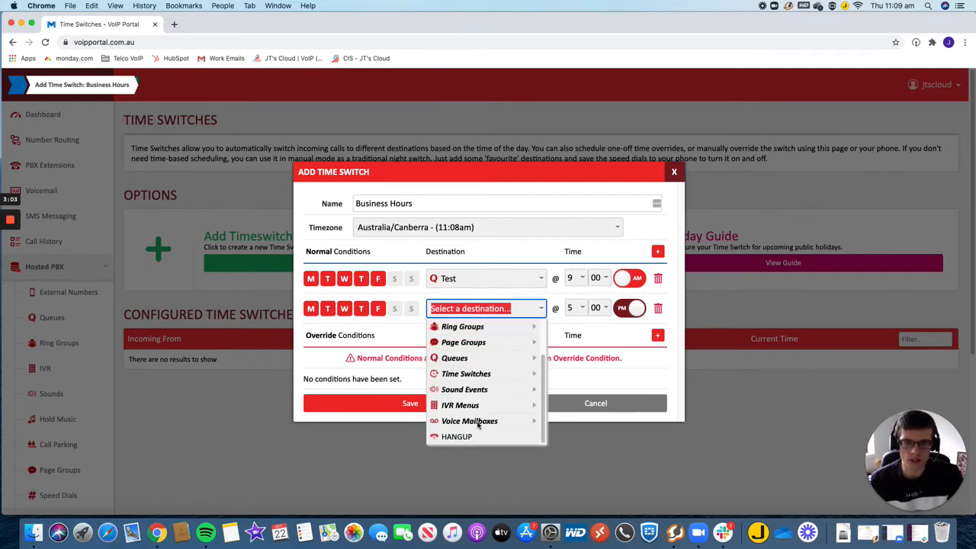
{"action": "left_click", "coordinate": [479, 422]}
{"action": "scroll", "coordinate": [479, 424], "scroll_direction": "down", "scroll_amount": 2}
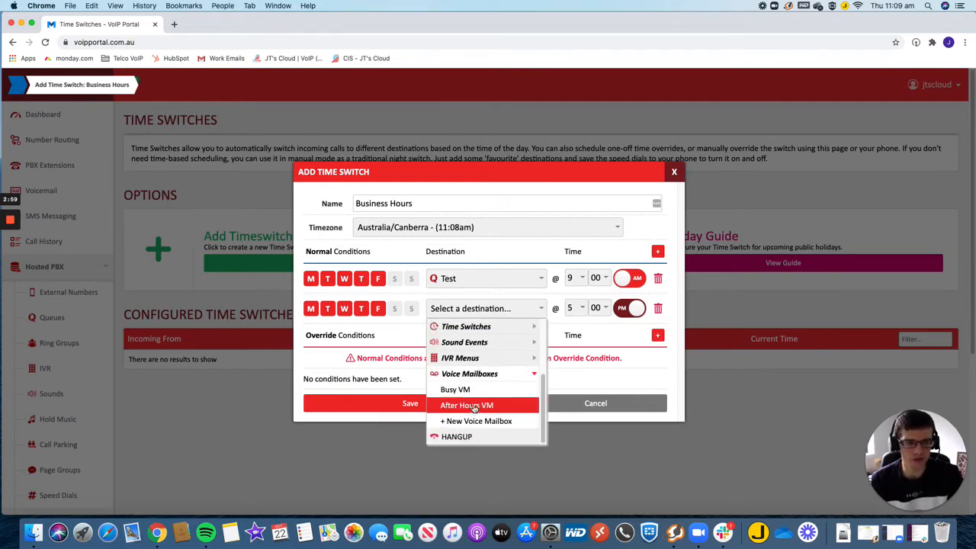
{"action": "left_click", "coordinate": [474, 406]}
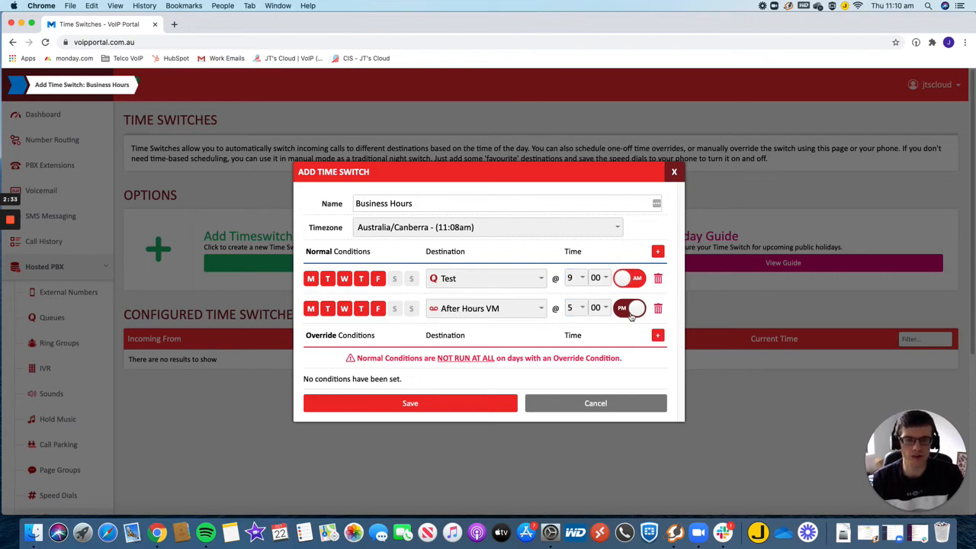
{"action": "left_click", "coordinate": [422, 404]}
{"action": "left_click", "coordinate": [461, 306]}
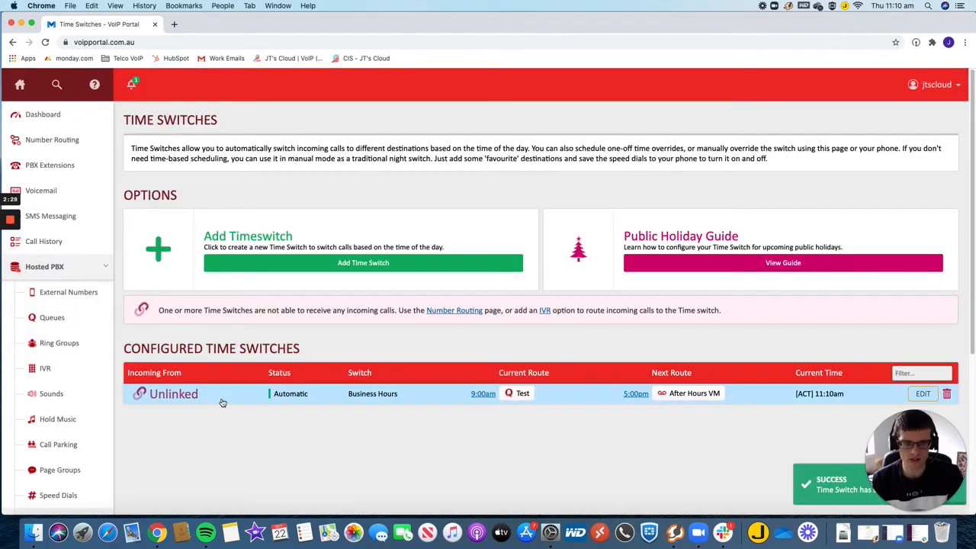
Step: In Number Routing, route the Canberra DID number to the Business Hours time switch and save the change
{"action": "left_click", "coordinate": [47, 139]}
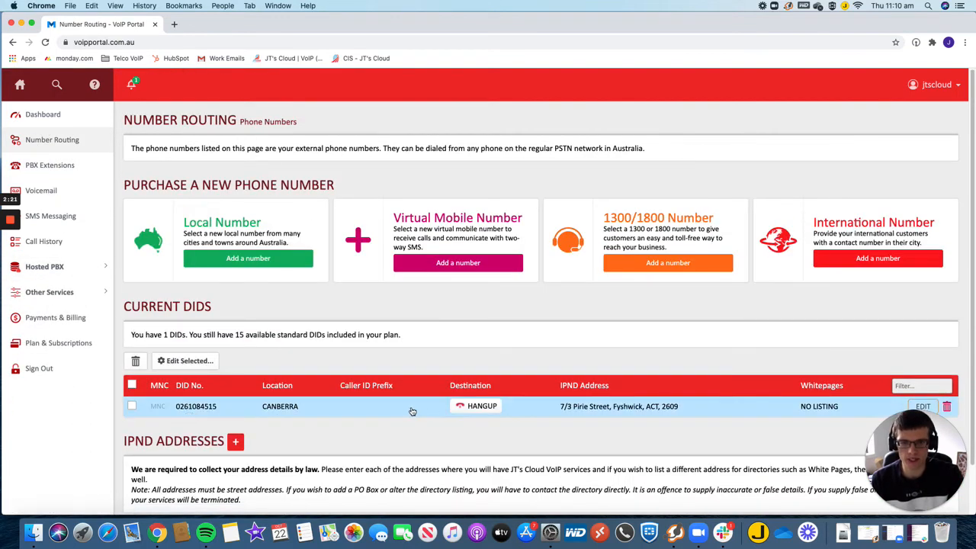
{"action": "left_click", "coordinate": [922, 407]}
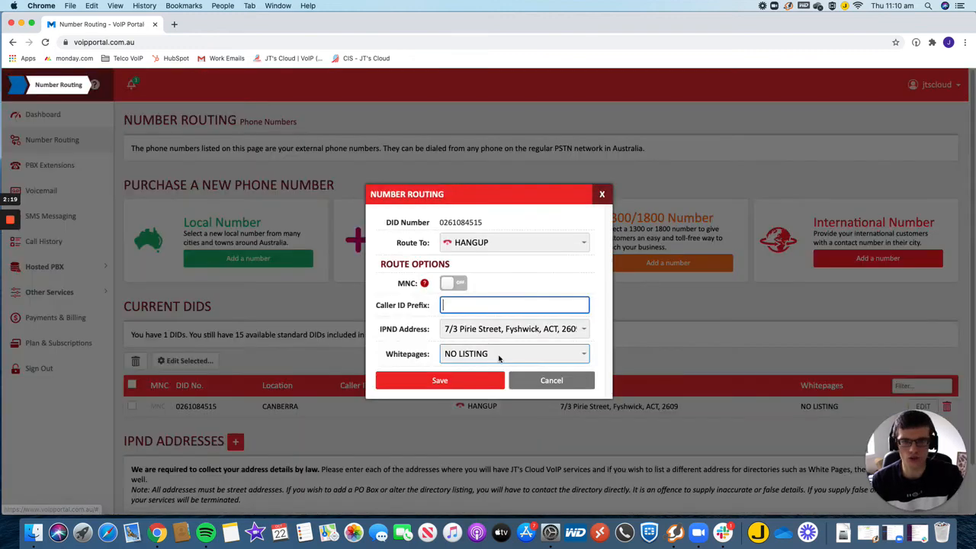
{"action": "left_click", "coordinate": [473, 246]}
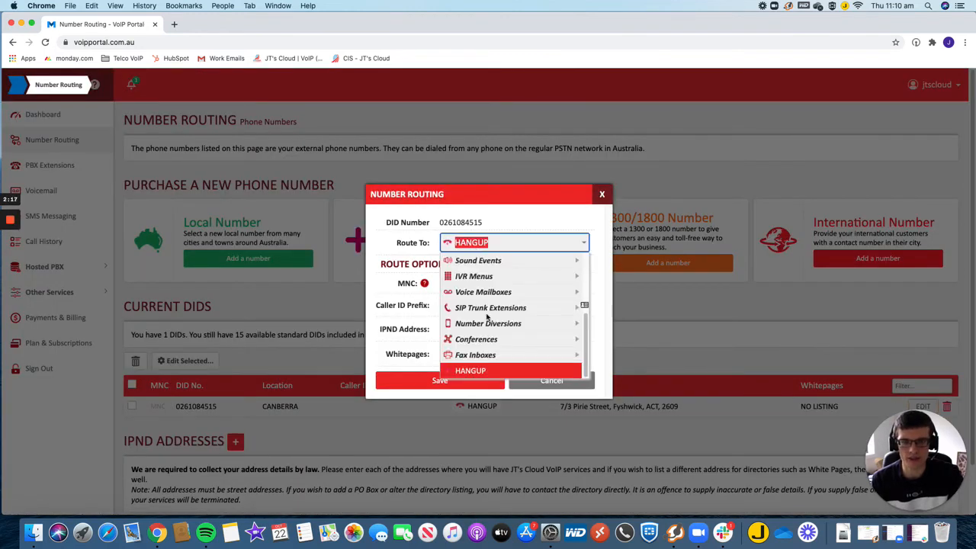
{"action": "scroll", "coordinate": [495, 283], "scroll_direction": "up", "scroll_amount": 4}
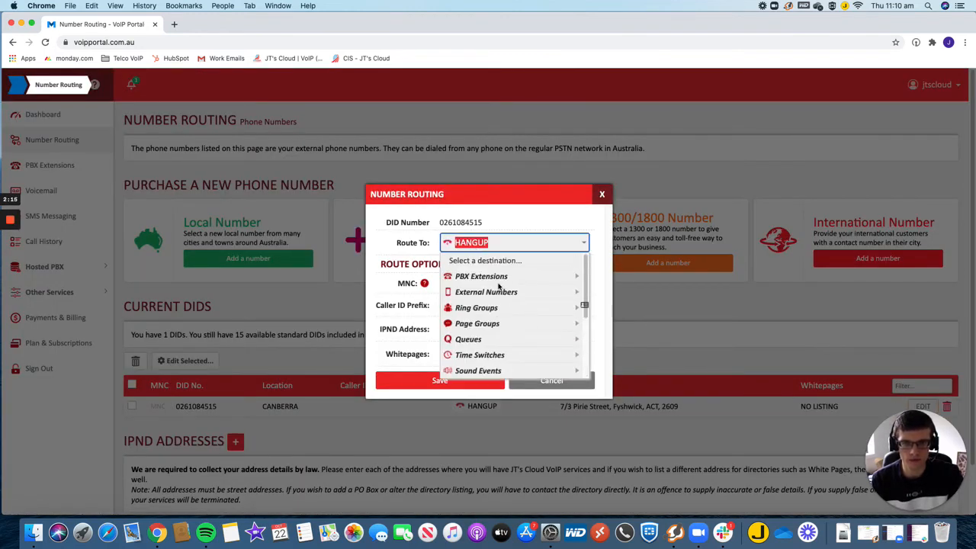
{"action": "left_click", "coordinate": [506, 356]}
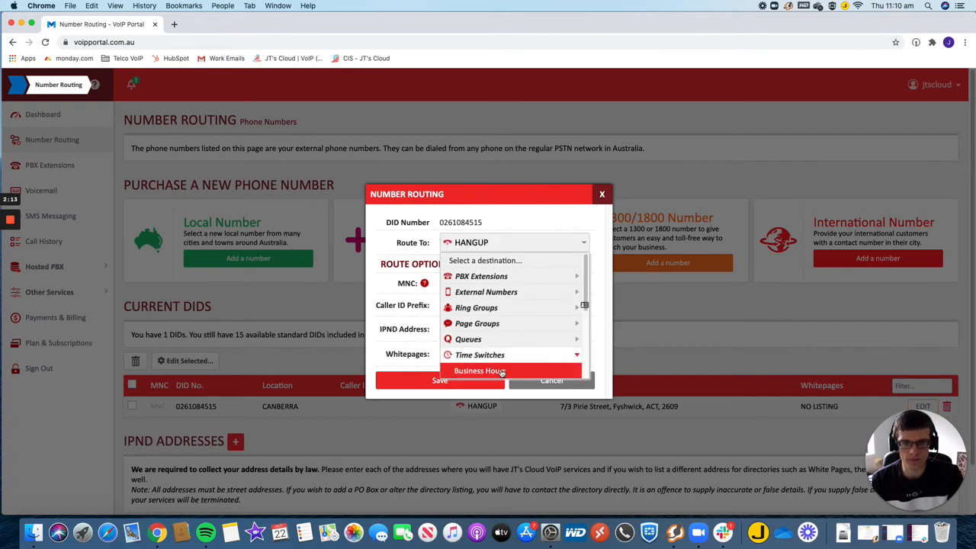
{"action": "left_click", "coordinate": [501, 371]}
{"action": "left_click", "coordinate": [453, 381]}
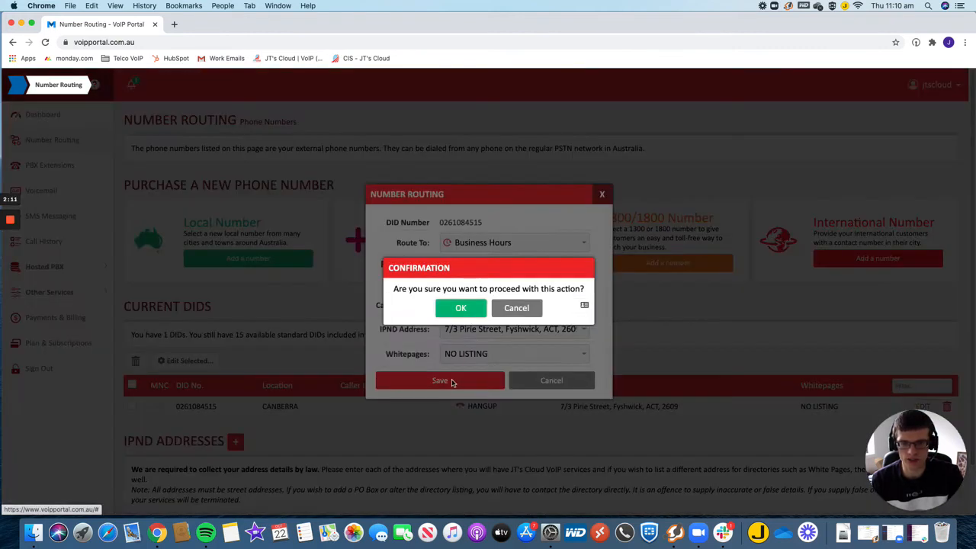
{"action": "left_click", "coordinate": [460, 306]}
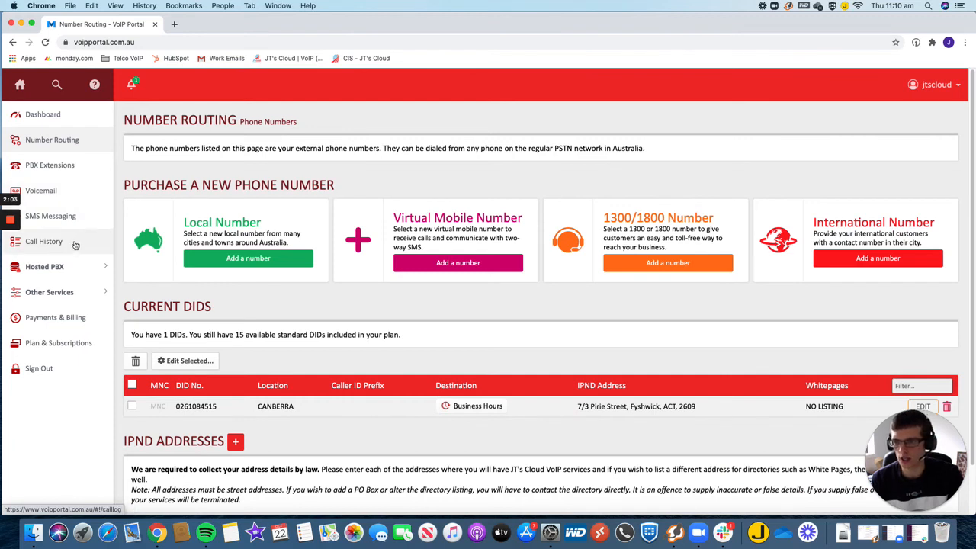
Step: Return to the Hosted PBX list of configured time switches
{"action": "left_click", "coordinate": [67, 270]}
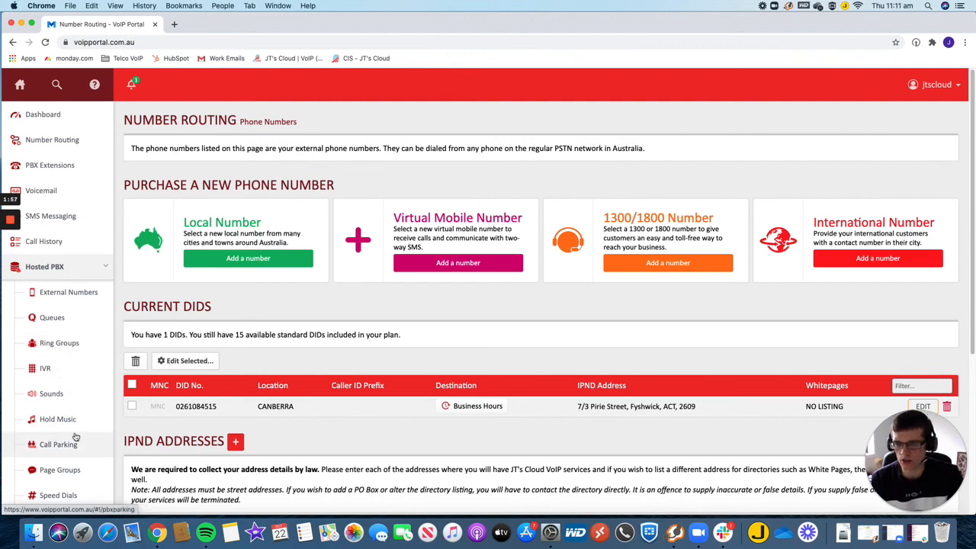
{"action": "scroll", "coordinate": [72, 431], "scroll_direction": "down", "scroll_amount": 2}
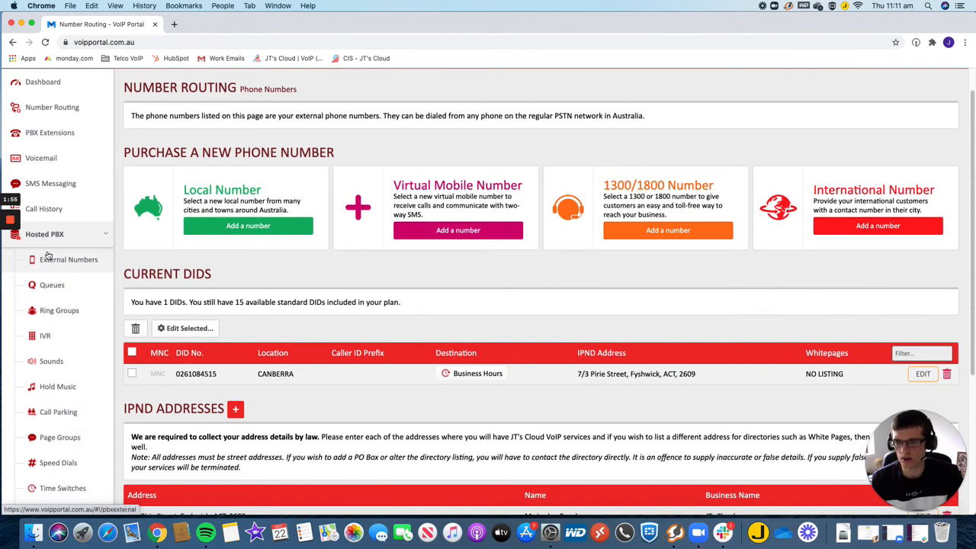
{"action": "scroll", "coordinate": [60, 396], "scroll_direction": "down", "scroll_amount": 1}
{"action": "left_click", "coordinate": [68, 486]}
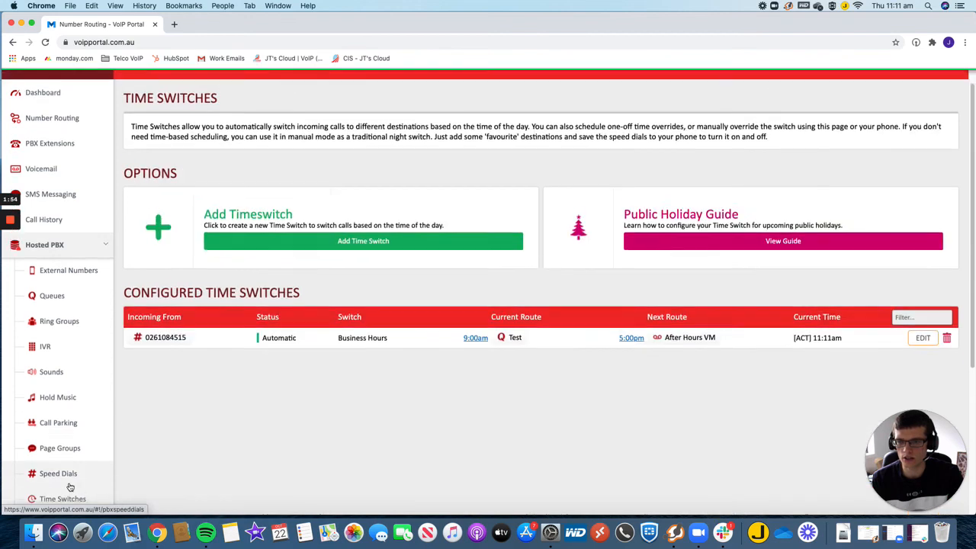